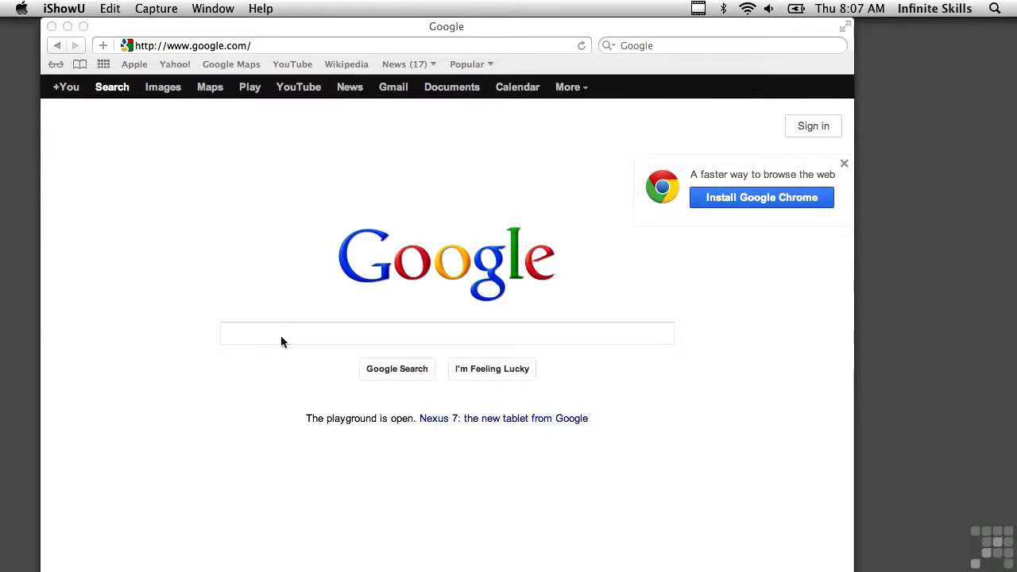
Search Google for the exact phrase "index of /" and open the cdimage - Ubuntu result.
{"action": "left_click", "coordinate": [281, 341]}
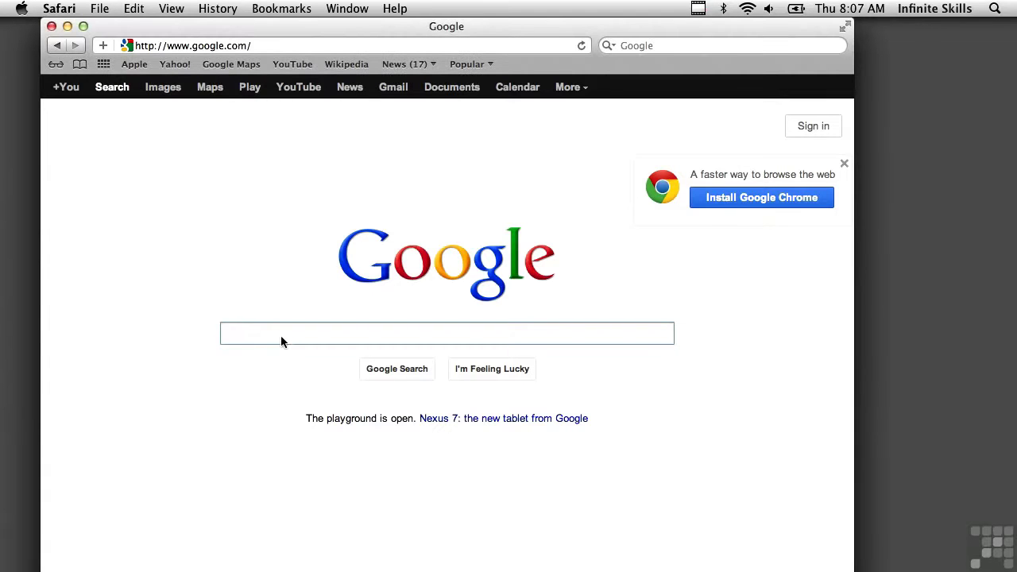
{"action": "type", "text": "\""}
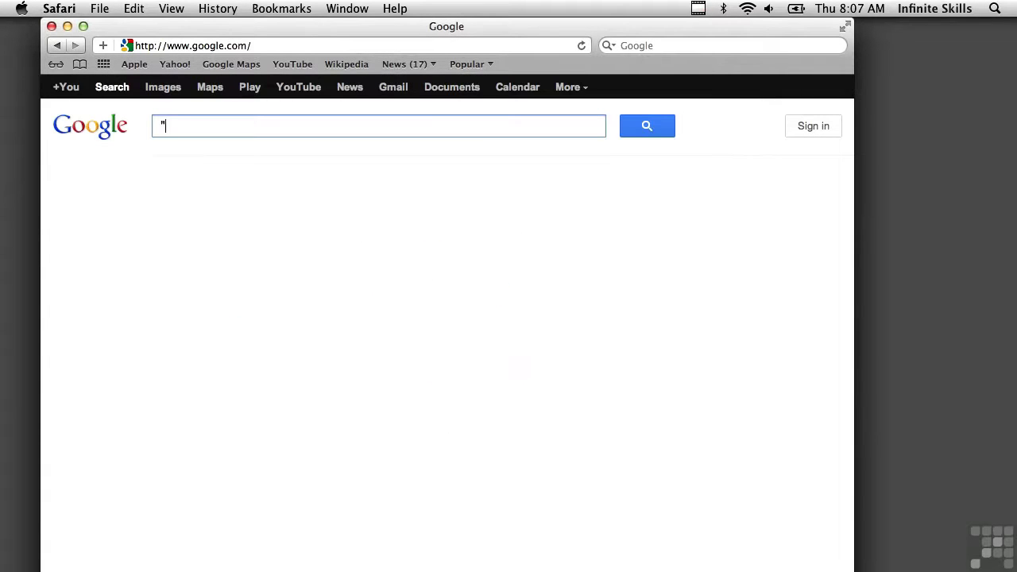
{"action": "type", "text": "index"}
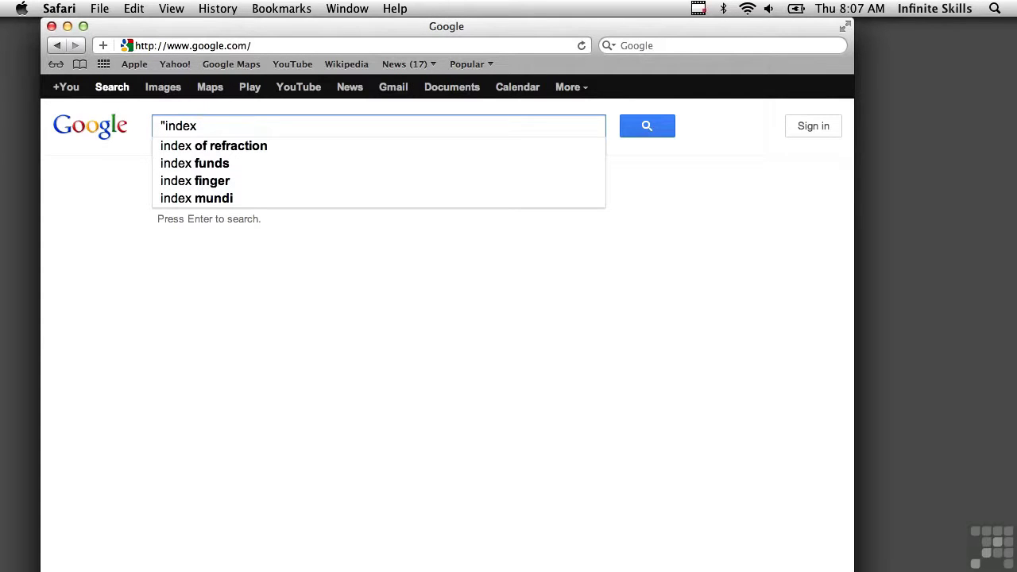
{"action": "type", "text": "of /\""}
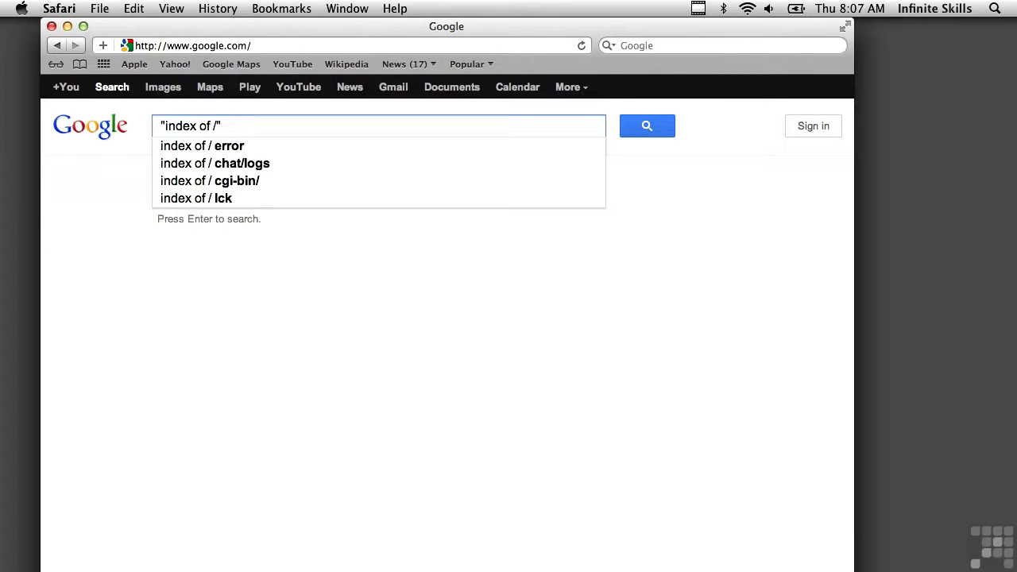
{"action": "key", "text": "Return"}
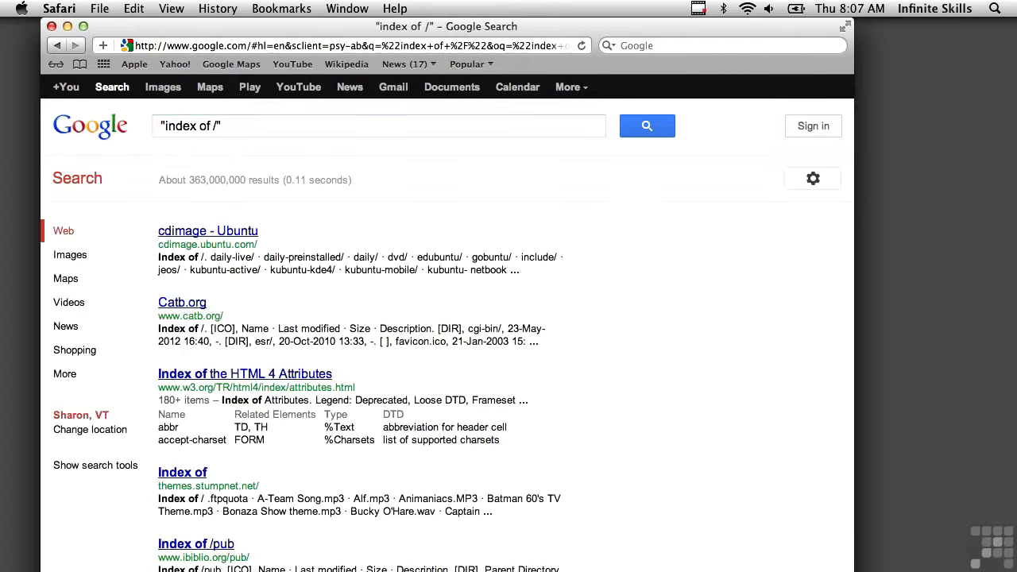
{"action": "left_click", "coordinate": [211, 233]}
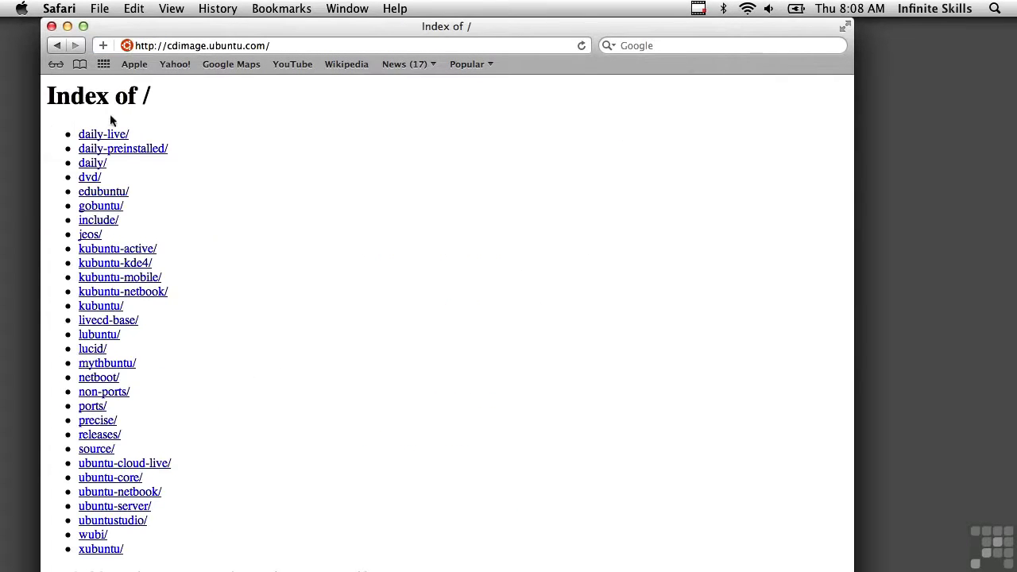
Return to the search results, refine the query to "index of /" +passwd, and look through the matches.
{"action": "left_click", "coordinate": [56, 50]}
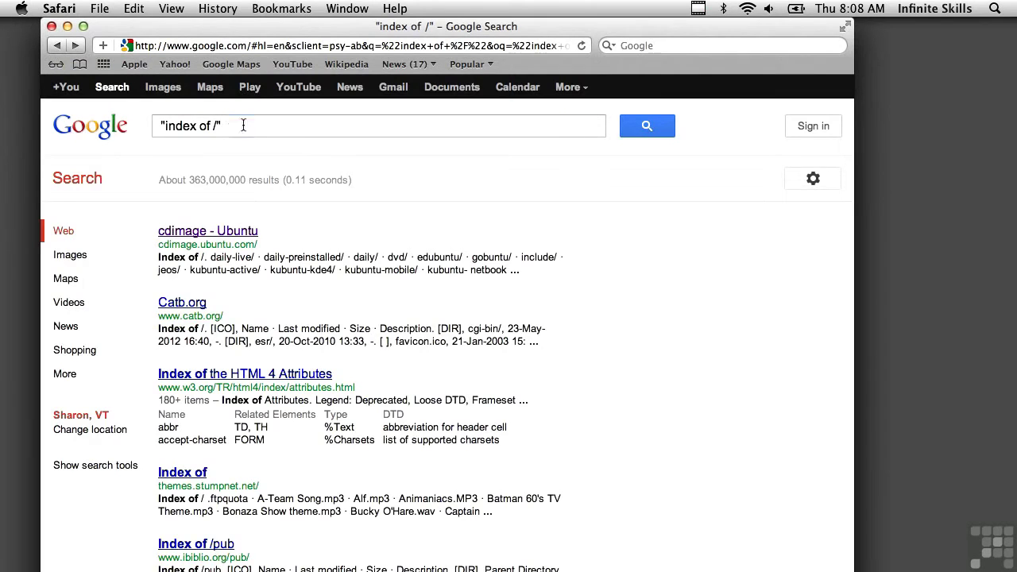
{"action": "left_click", "coordinate": [243, 125]}
{"action": "type", "text": "+"}
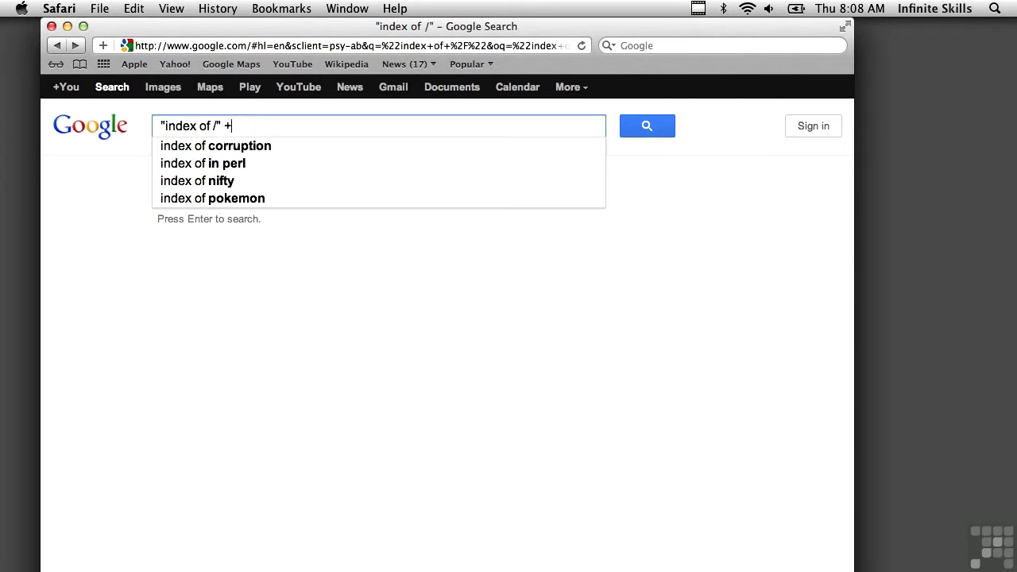
{"action": "type", "text": "passwd"}
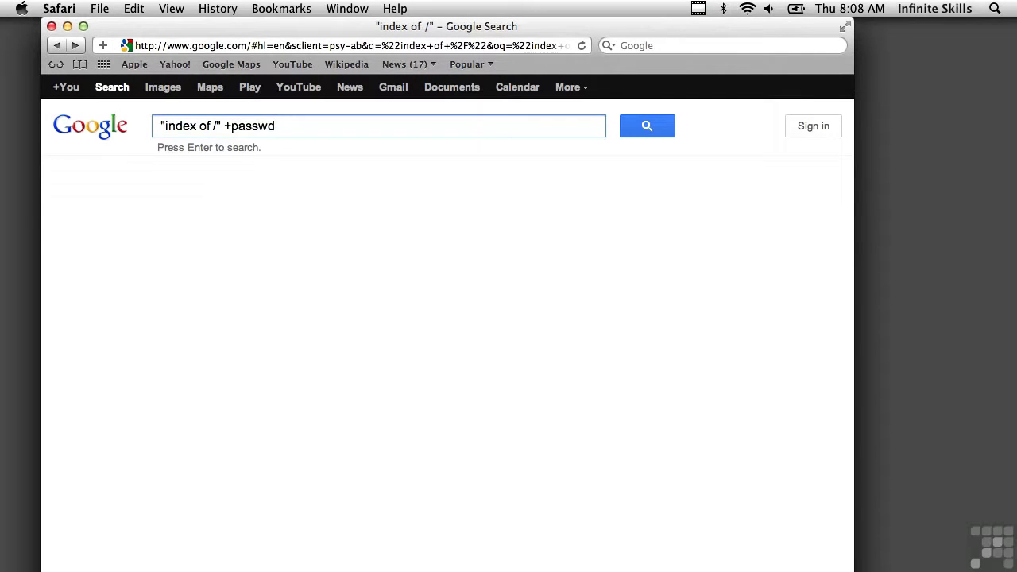
{"action": "key", "text": "Return"}
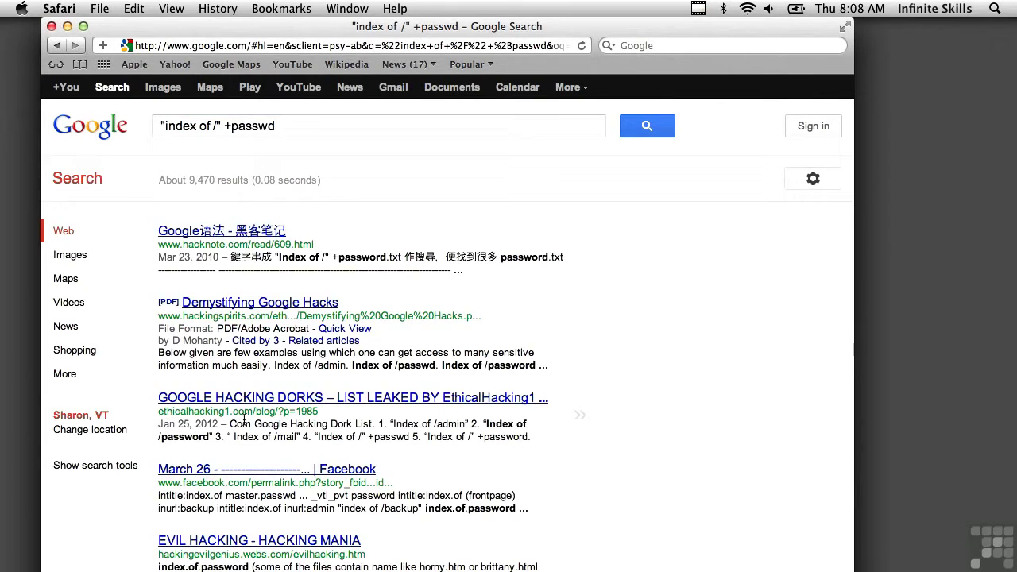
{"action": "scroll", "coordinate": [250, 268], "scroll_direction": "down", "scroll_amount": 5}
{"action": "scroll", "coordinate": [244, 421], "scroll_direction": "down", "scroll_amount": 3}
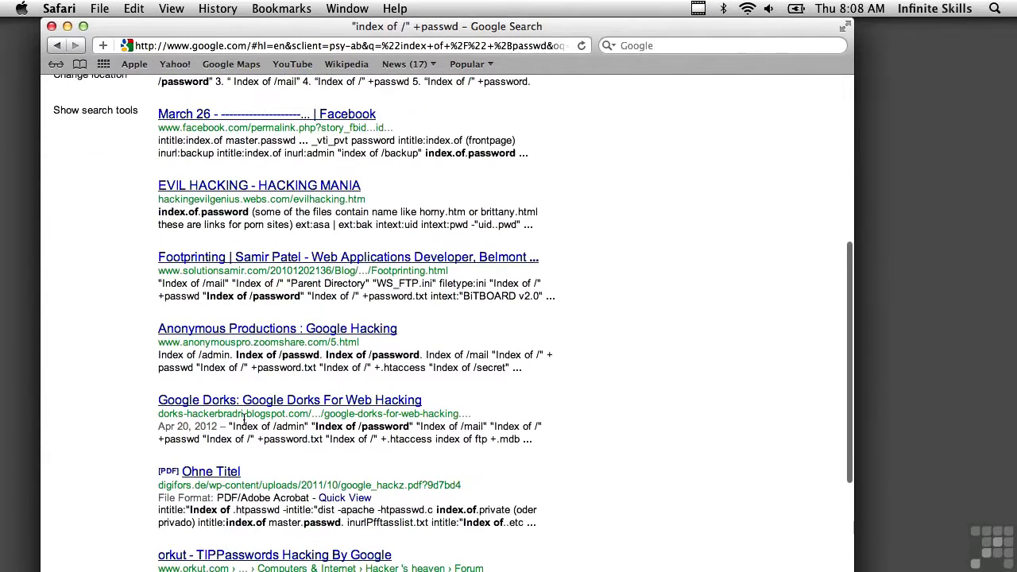
Search for configuration files with the query filetype:config.
{"action": "scroll", "coordinate": [243, 422], "scroll_direction": "up", "scroll_amount": 3}
{"action": "scroll", "coordinate": [243, 420], "scroll_direction": "up", "scroll_amount": 5}
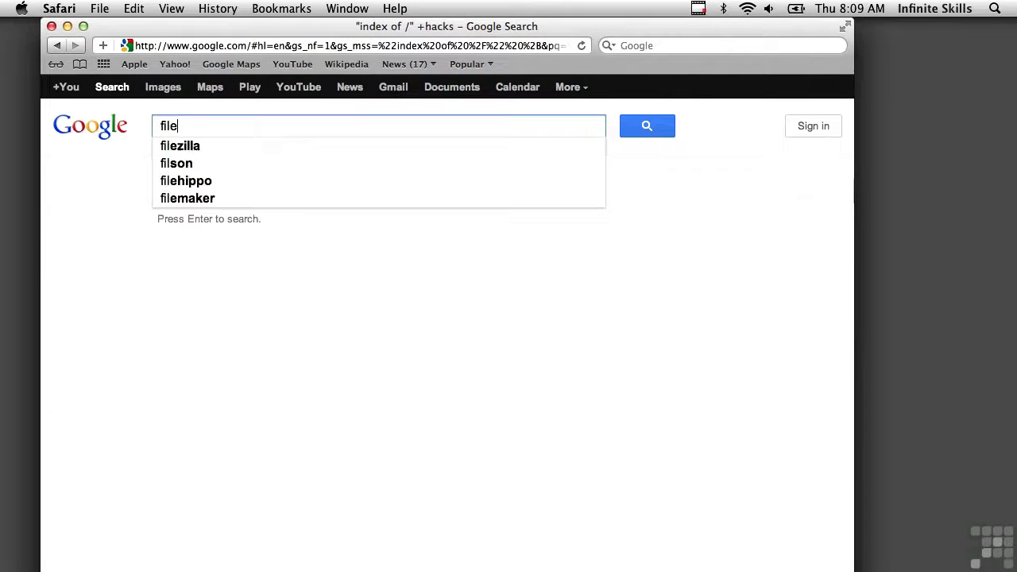
{"action": "type", "text": "type:config"}
{"action": "key", "text": "Return"}
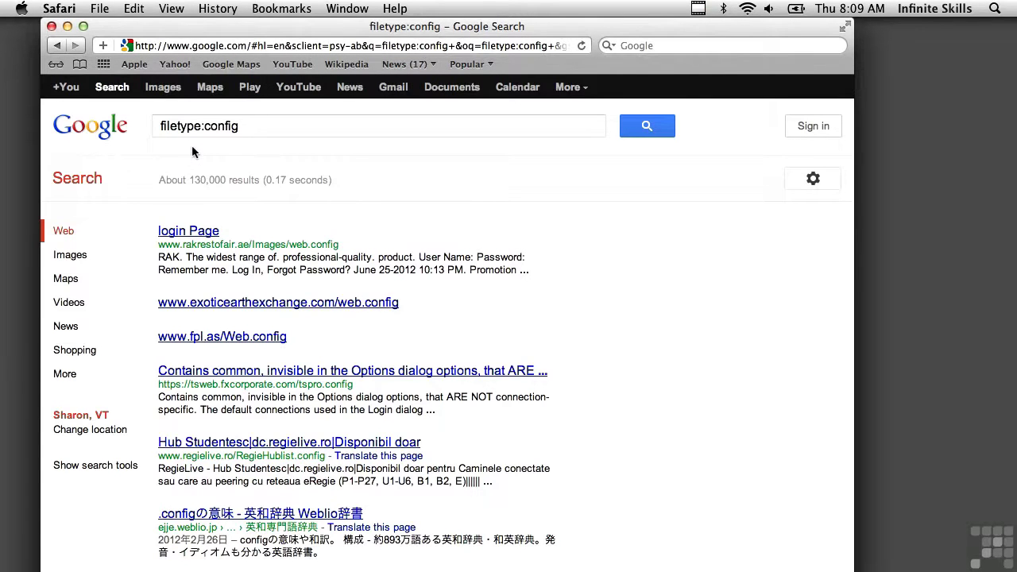
Replace the query with allintitle:sensitive and run the search.
{"action": "left_click", "coordinate": [243, 128]}
{"action": "left_click_drag", "start_coordinate": [243, 128], "coordinate": [124, 125]}
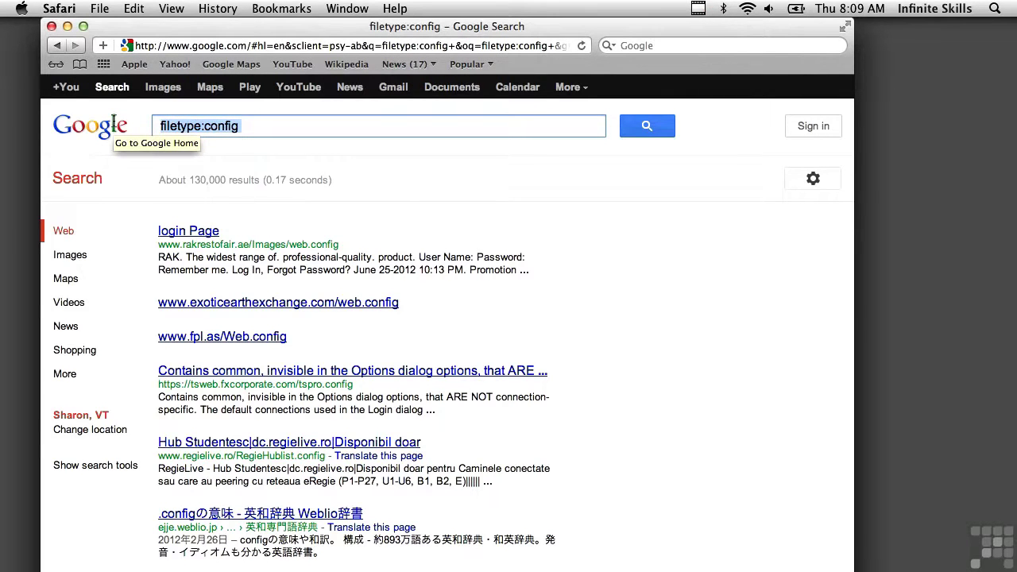
{"action": "type", "text": "allin"}
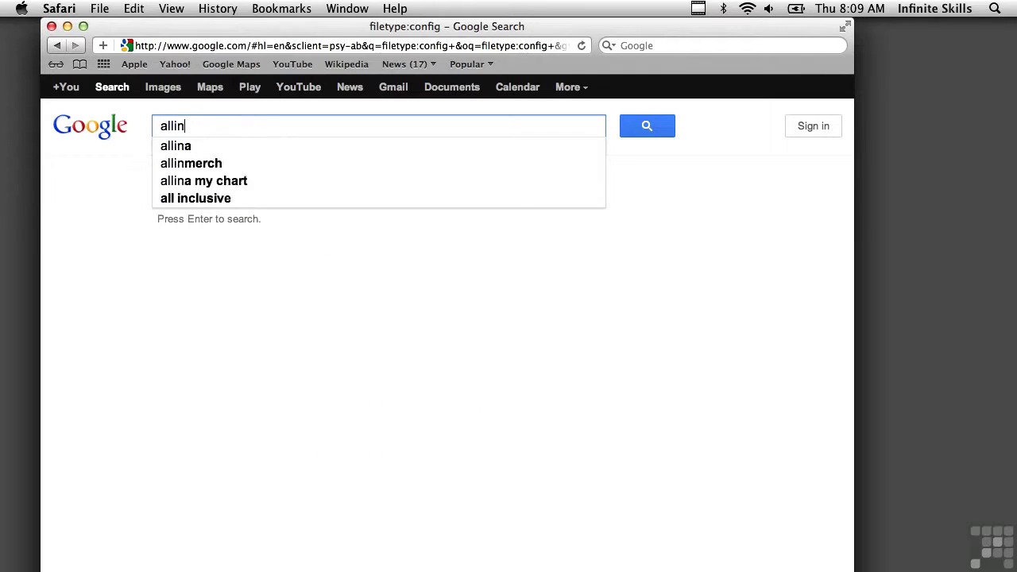
{"action": "type", "text": "title:sensitive"}
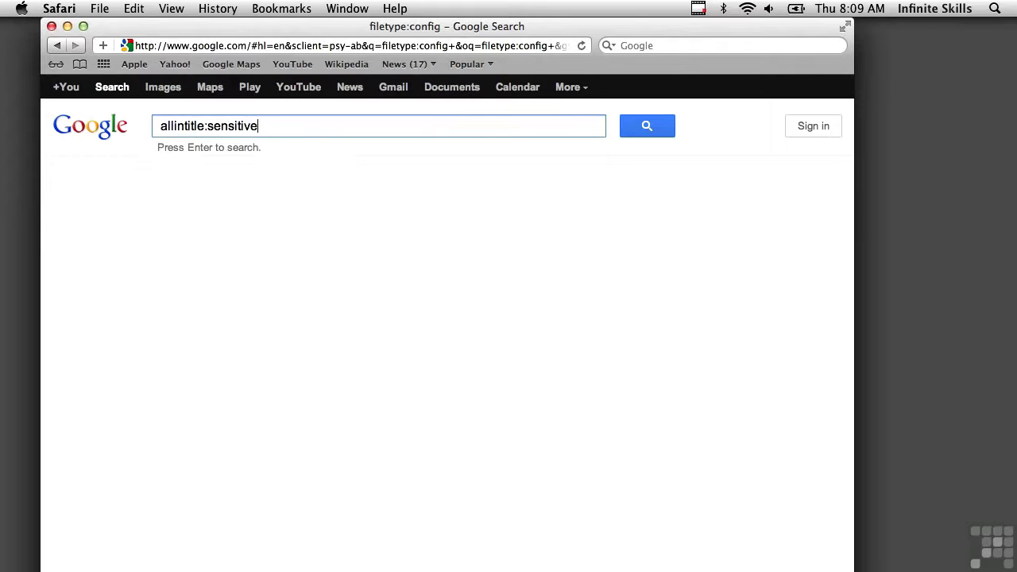
{"action": "key", "text": "Return"}
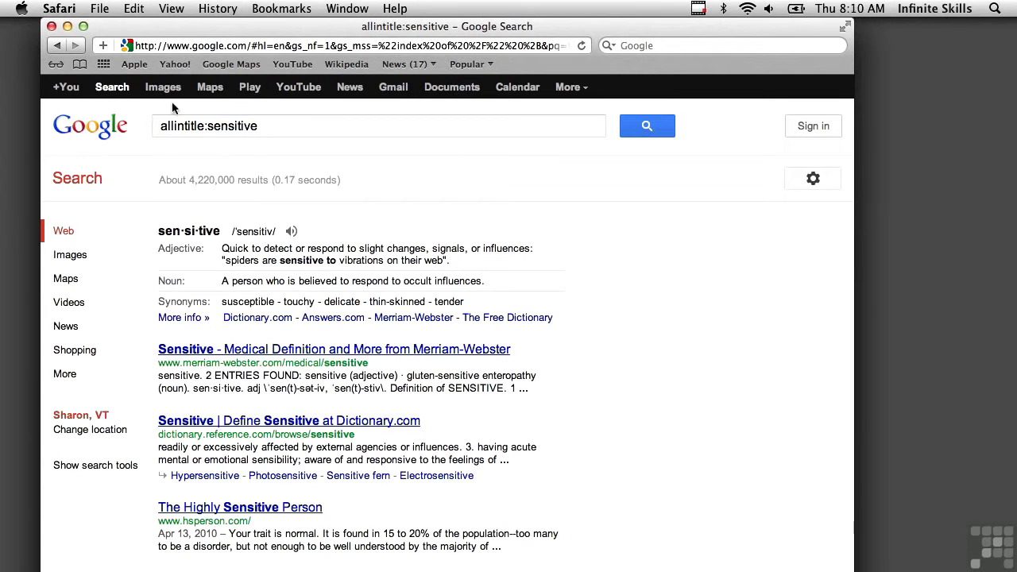
Restrict the allintitle:sensitive search to Word documents by adding filetype:doc.
{"action": "left_click", "coordinate": [282, 126]}
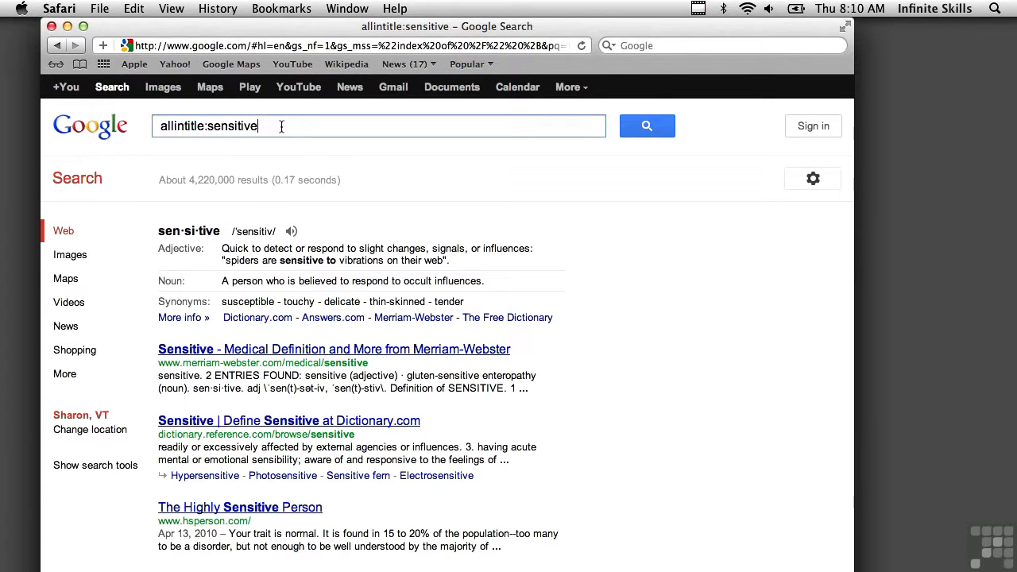
{"action": "type", "text": "filetype:"}
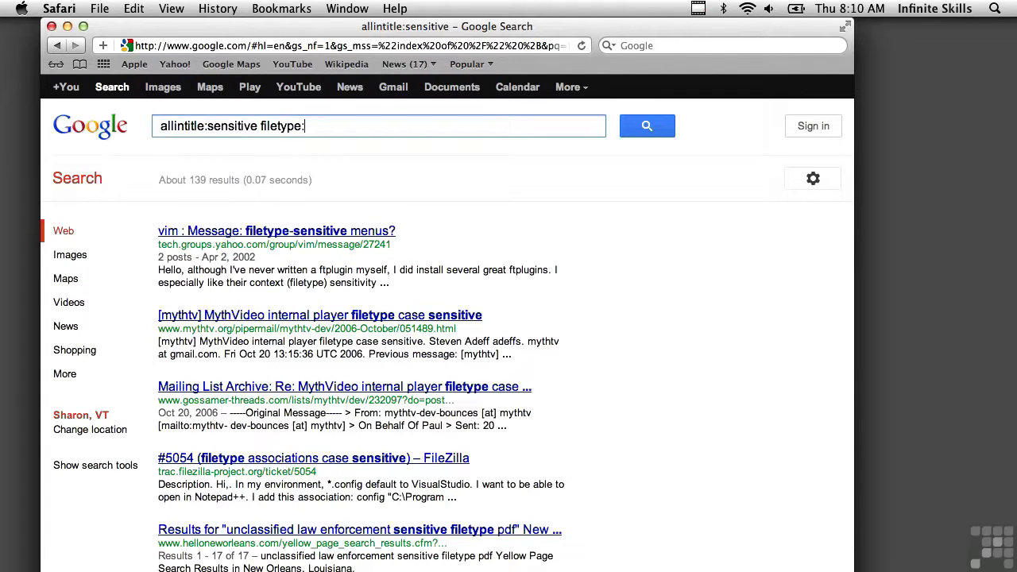
{"action": "type", "text": "doc"}
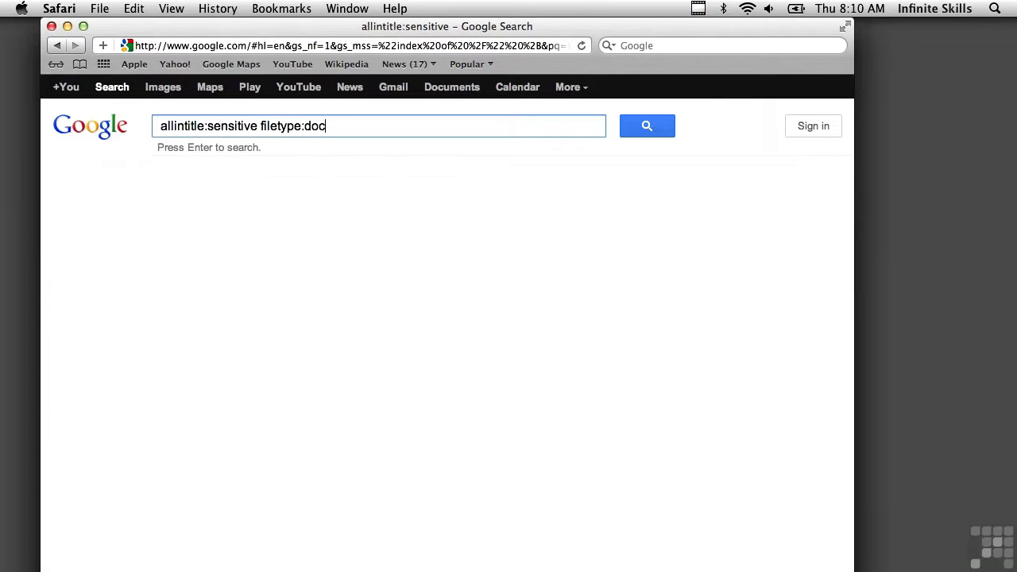
{"action": "key", "text": "Return"}
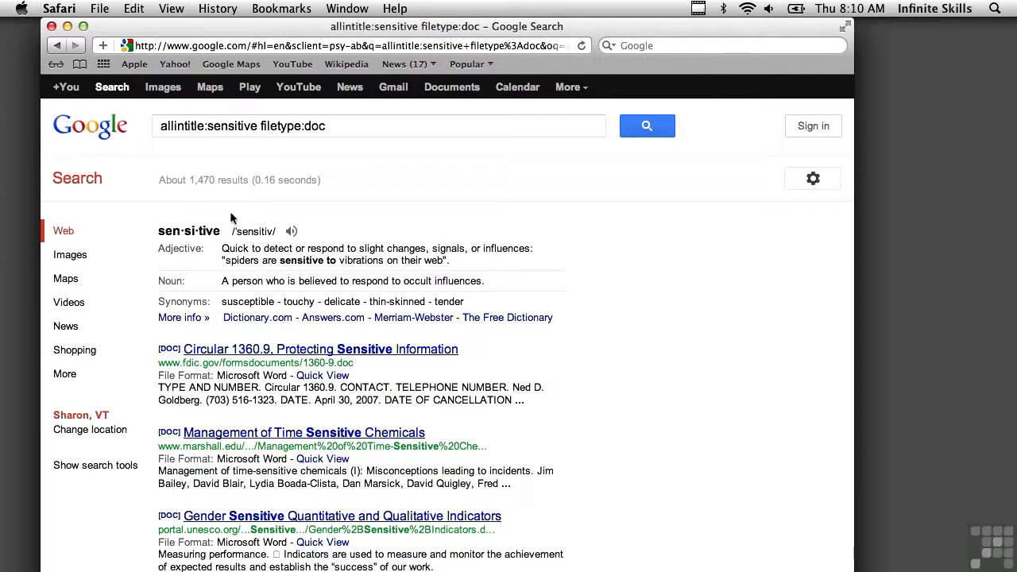
Replace the query with site:mil sensitive to search military domains for the word.
{"action": "left_click", "coordinate": [337, 130]}
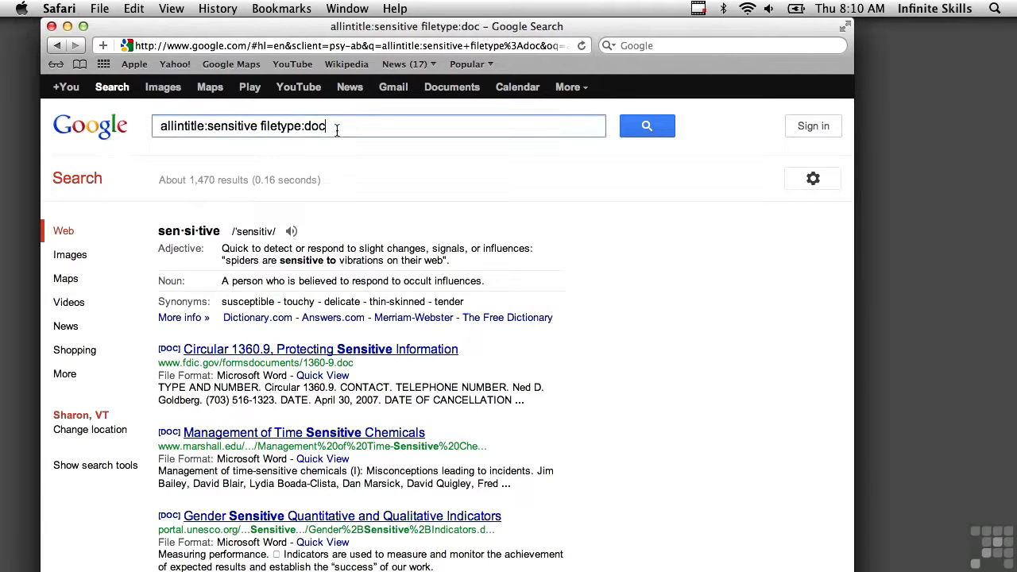
{"action": "triple_click", "coordinate": [149, 128]}
{"action": "type", "text": "s"}
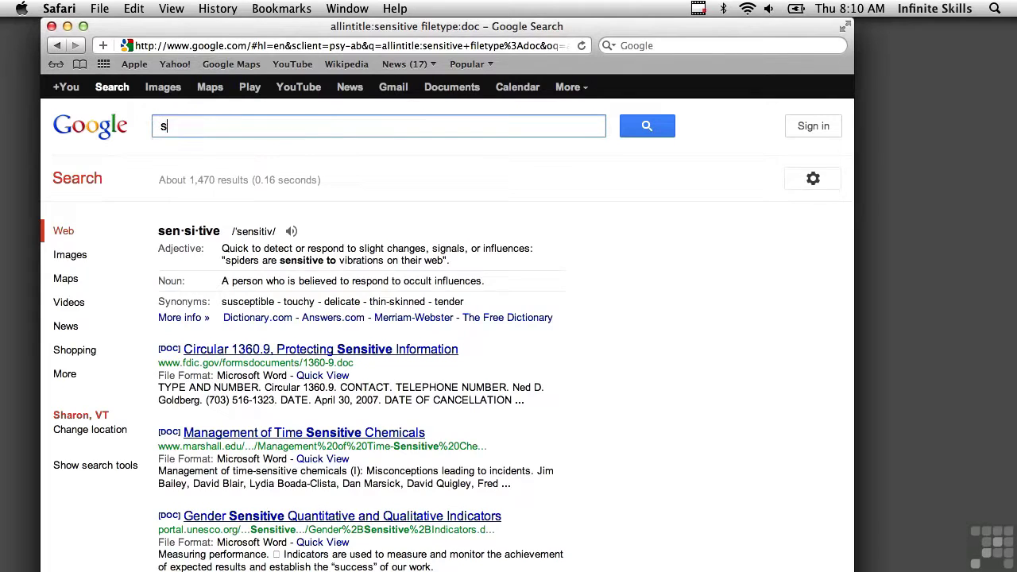
{"action": "type", "text": "ite:mil sensitive"}
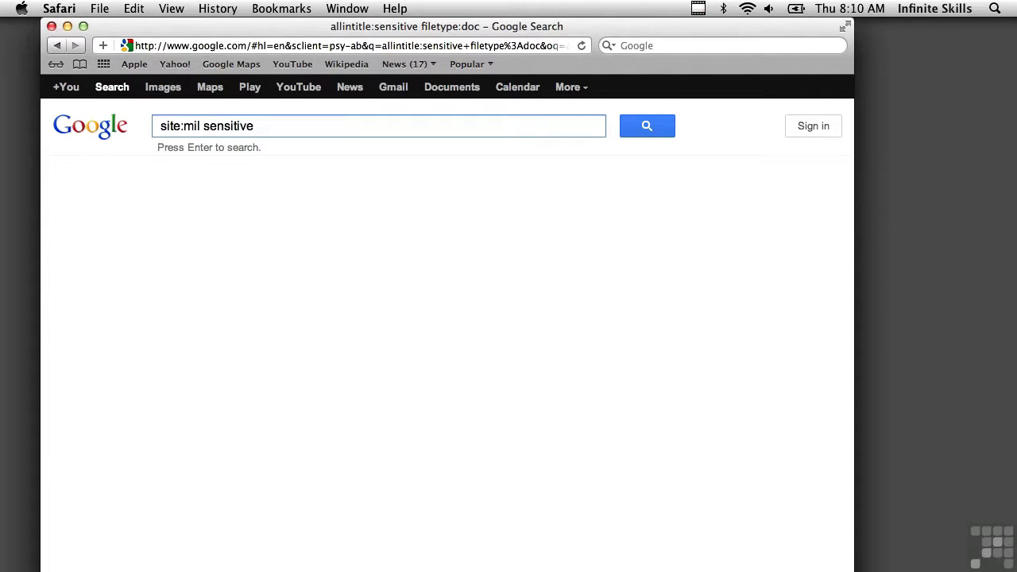
{"action": "key", "text": "Return"}
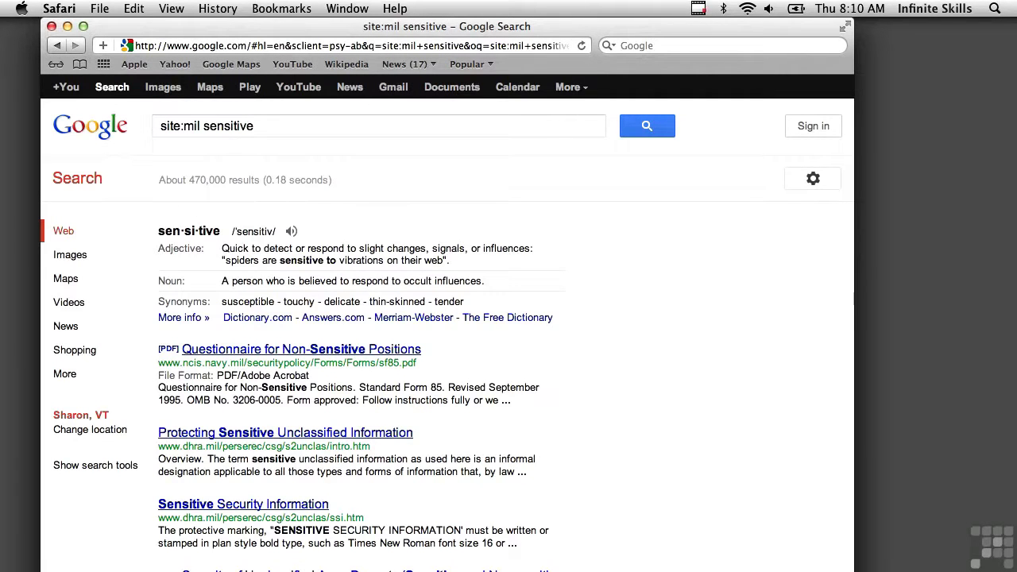
Search for pages with wwwroot/ in their address using the query inurl:"wwwroot/".
{"action": "left_click", "coordinate": [192, 121]}
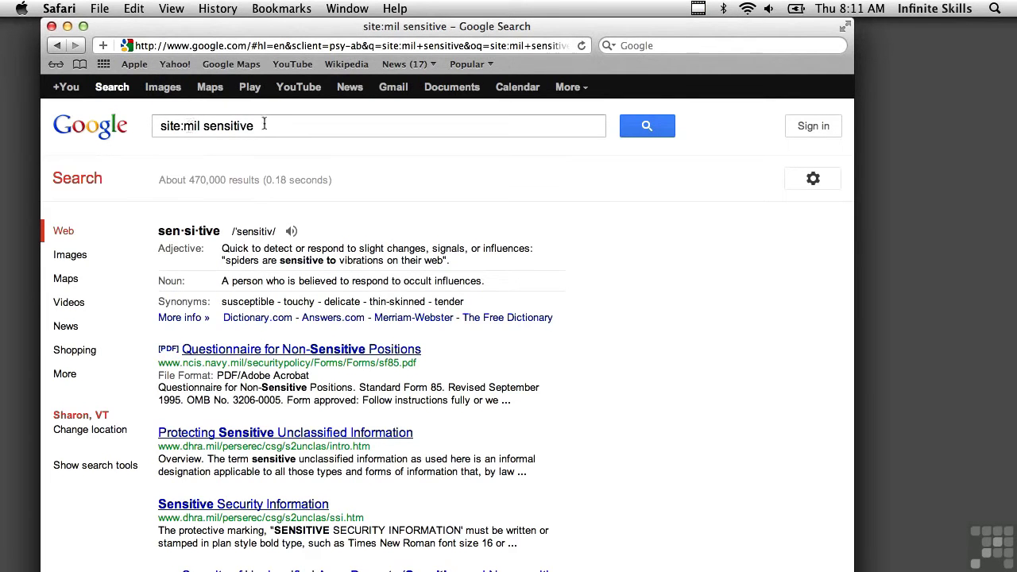
{"action": "left_click_drag", "start_coordinate": [262, 128], "coordinate": [125, 127]}
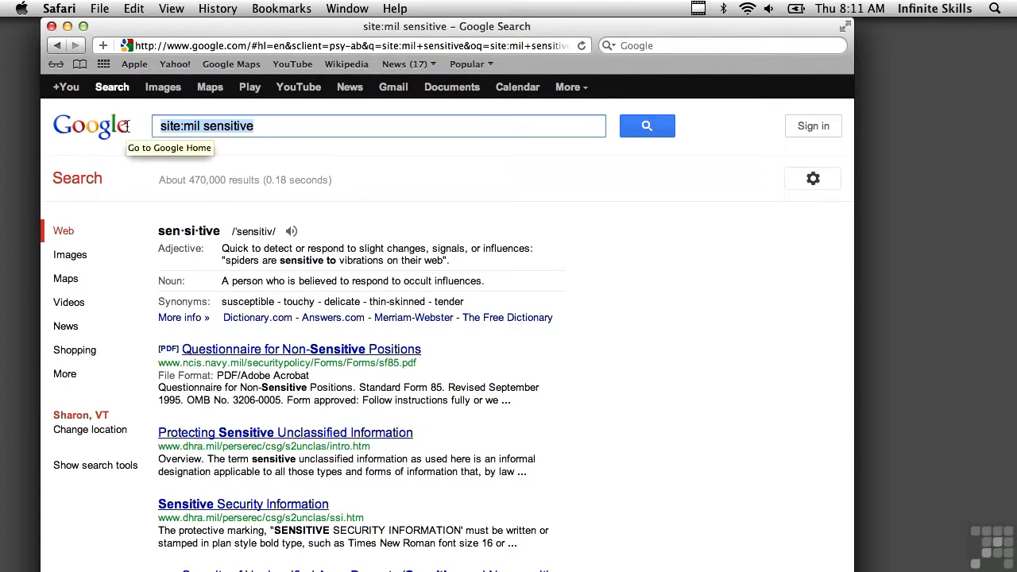
{"action": "type", "text": "inurl:"}
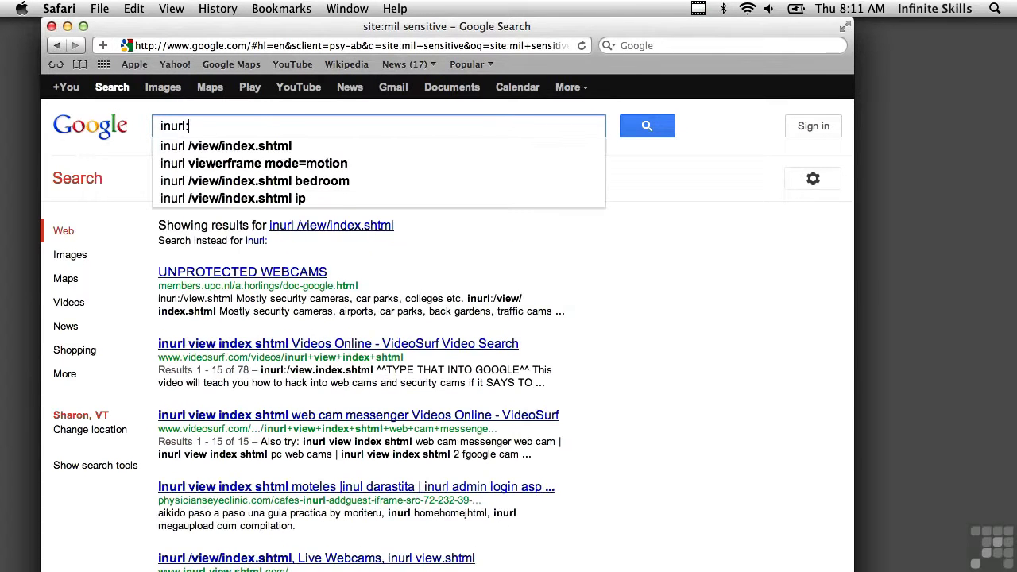
{"action": "type", "text": "\"wwwroot/\""}
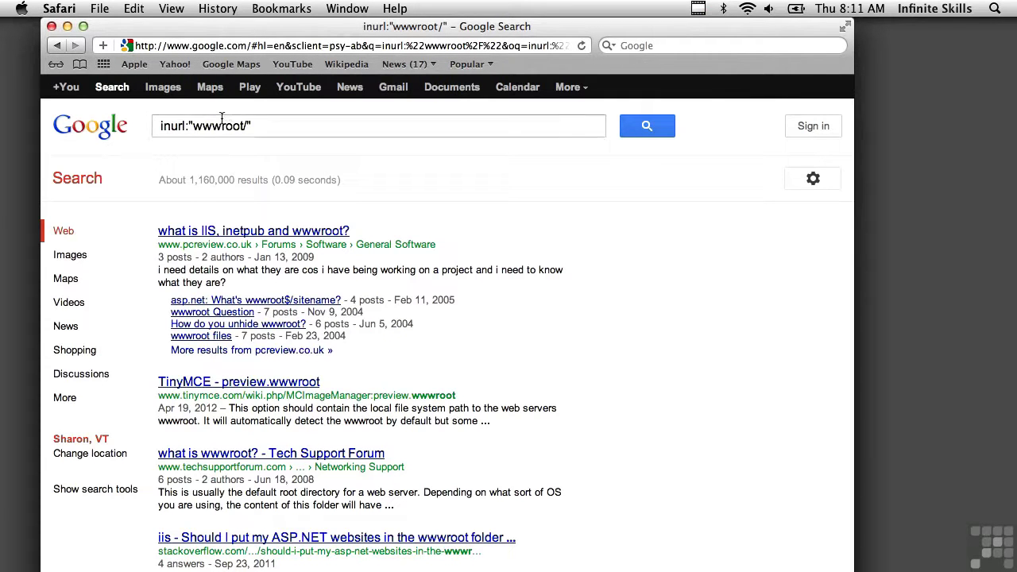
{"action": "left_click_drag", "start_coordinate": [253, 126], "coordinate": [154, 125]}
{"action": "type", "text": "intit"}
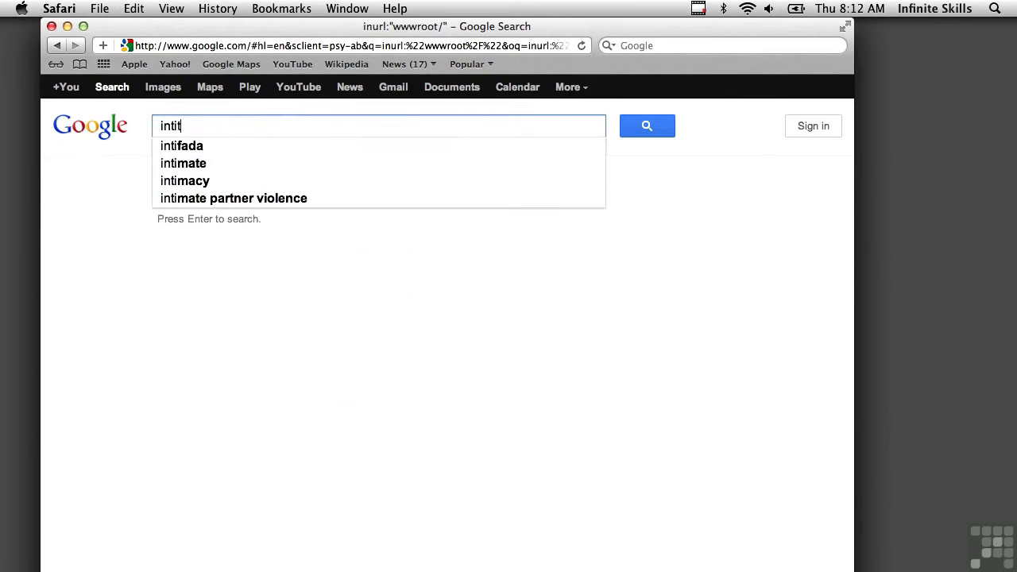
{"action": "type", "text": "le:"}
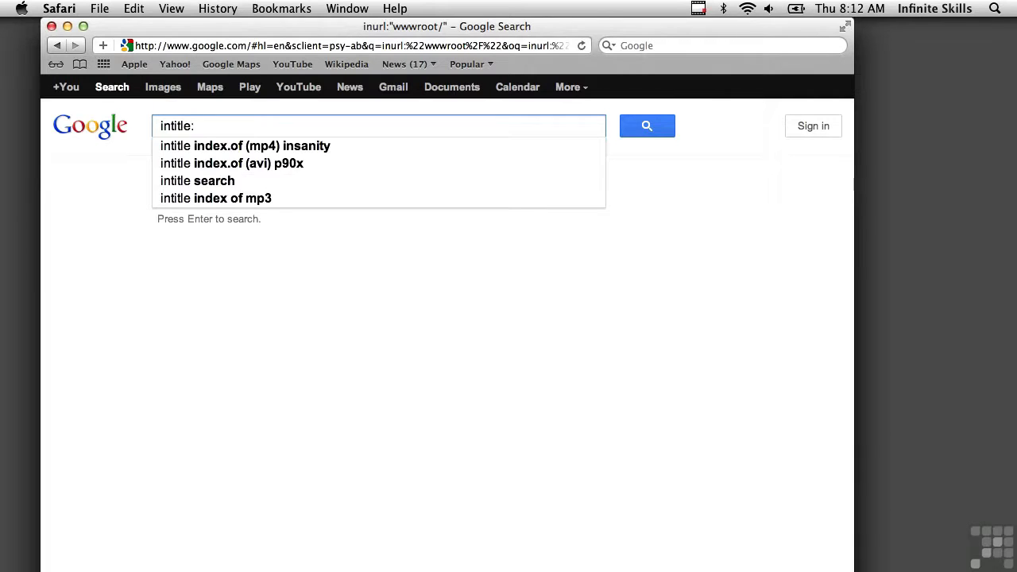
{"action": "key", "text": "BackSpace"}
{"action": "key", "text": "BackSpace"}
{"action": "key", "text": "BackSpace"}
{"action": "key", "text": "BackSpace"}
{"action": "key", "text": "BackSpace"}
{"action": "key", "text": "BackSpace"}
{"action": "key", "text": "BackSpace"}
{"action": "key", "text": "BackSpace"}
Search for JavaScript files by extension with the query ext:js.
{"action": "type", "text": "ext:"}
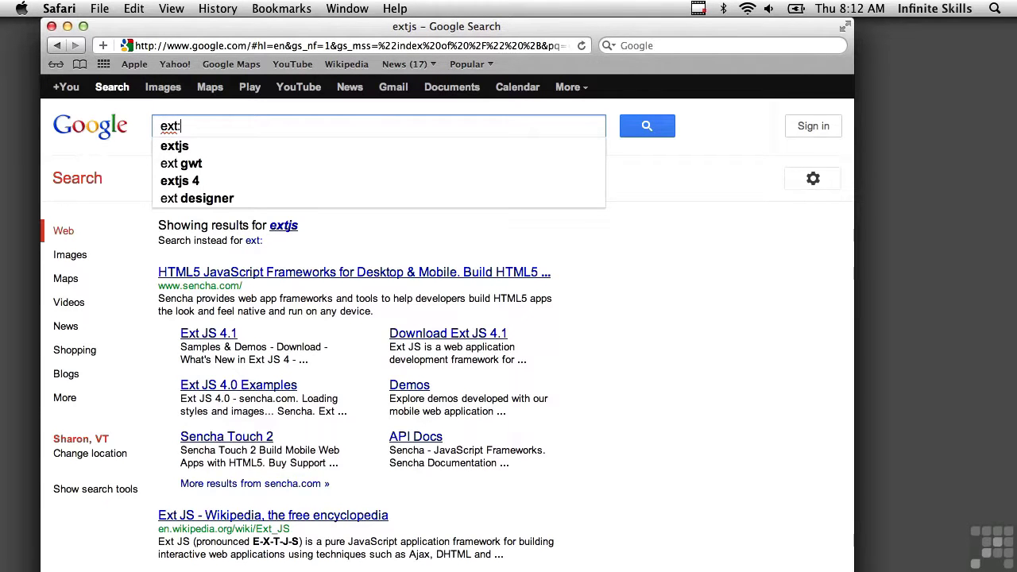
{"action": "type", "text": "js"}
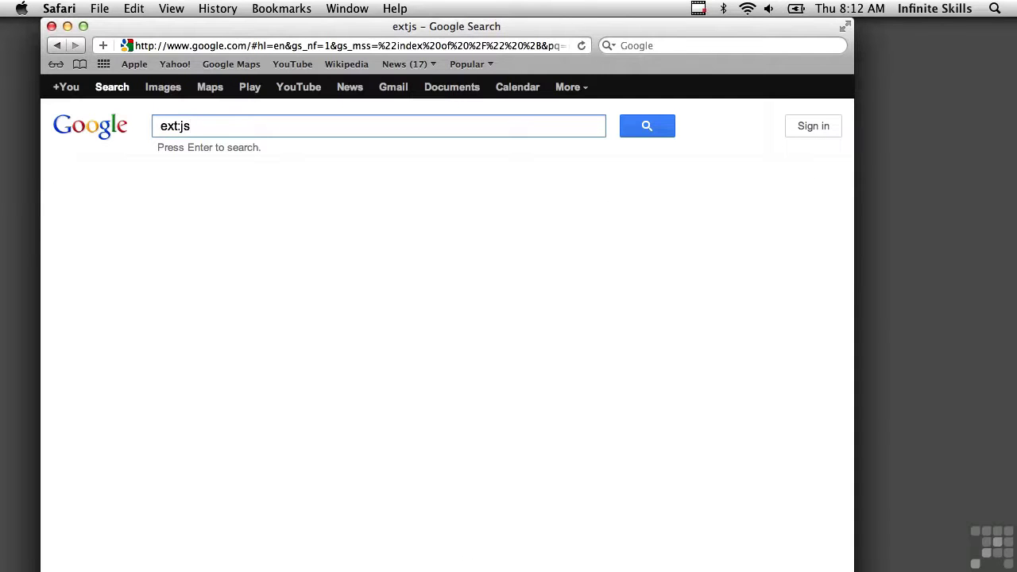
{"action": "key", "text": "Return"}
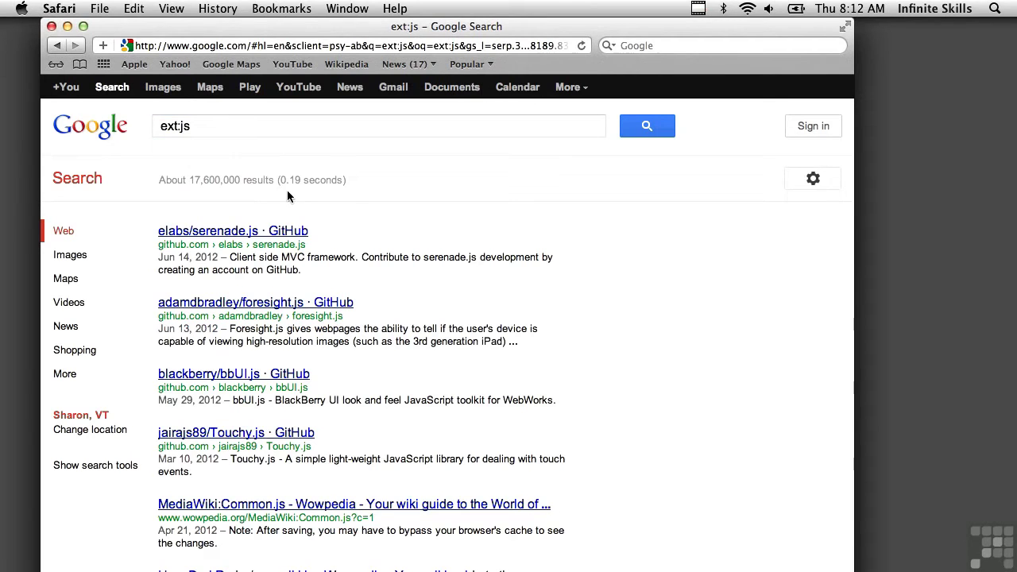
Replace the query with the intext: operator.
{"action": "left_click", "coordinate": [205, 130]}
{"action": "key", "text": "super+a"}
{"action": "type", "text": "int"}
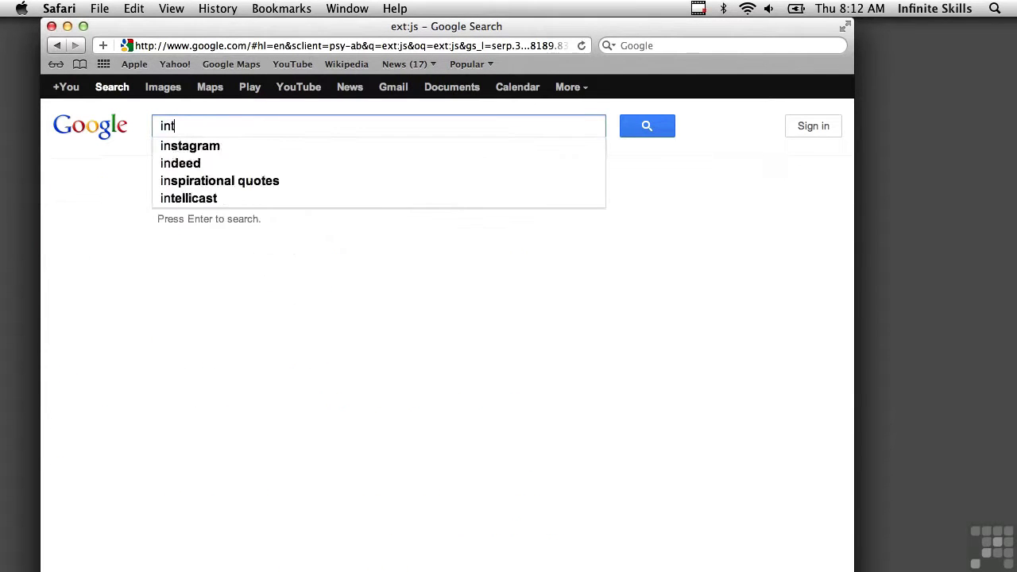
{"action": "type", "text": "ext:"}
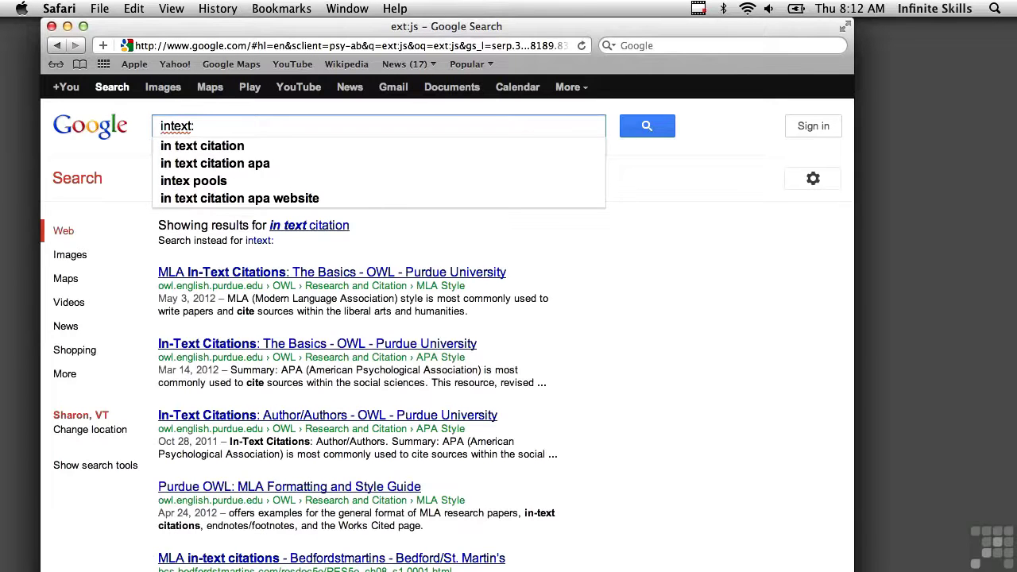